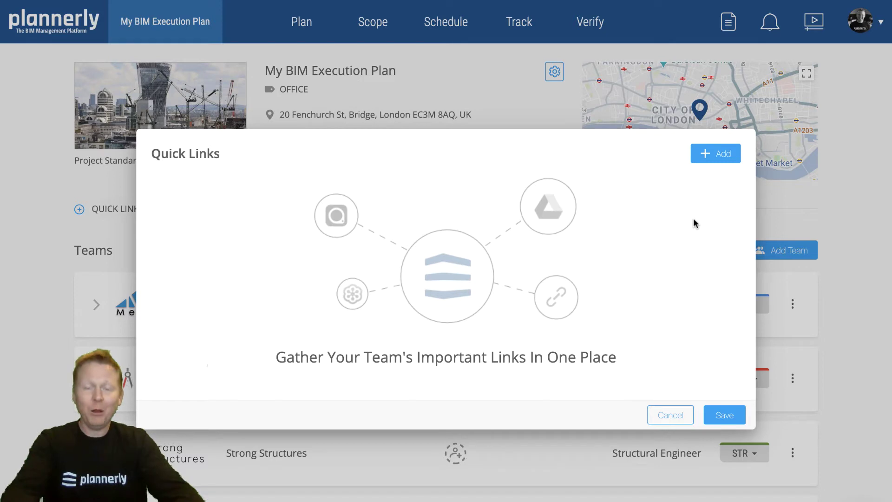
# - Add Zoom, Procore and BIM 360 quick links, then select the Zoom link's current address
pyautogui.click(715, 153)
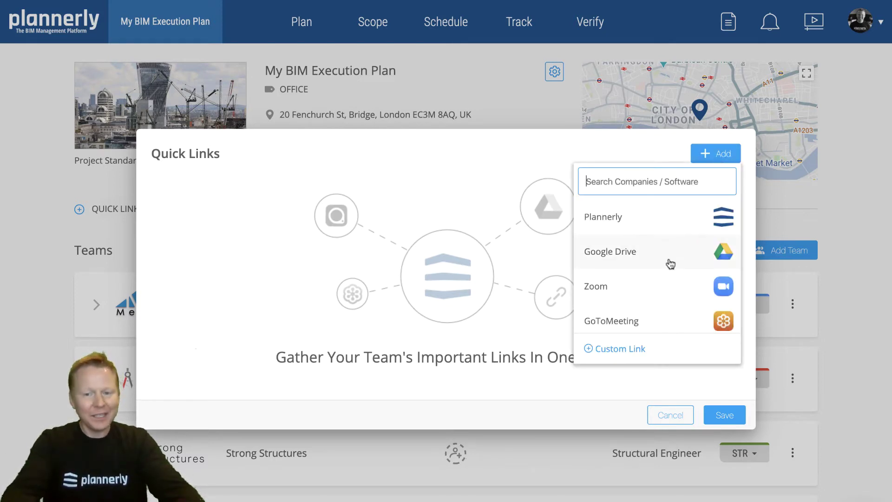
pyautogui.click(664, 287)
pyautogui.scroll(-3, 666, 289)
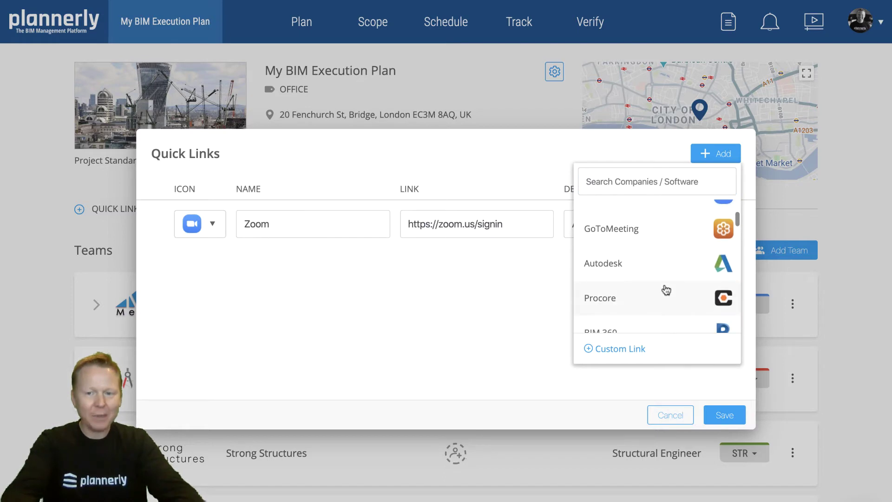
pyautogui.scroll(2, 662, 276)
pyautogui.scroll(-3, 663, 277)
pyautogui.click(642, 256)
pyautogui.scroll(-1, 642, 255)
pyautogui.click(652, 261)
pyautogui.click(512, 320)
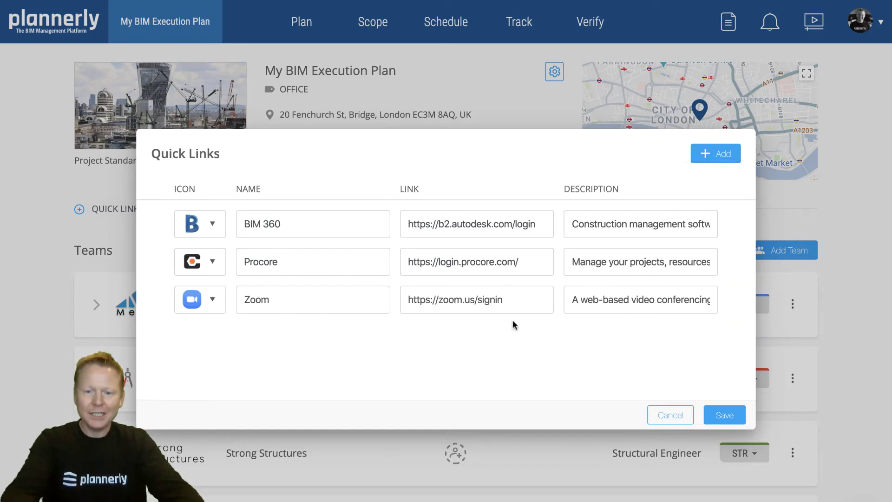
pyautogui.moveTo(510, 301); pyautogui.dragTo(399, 291)
pyautogui.write('https://zoom.us/j/5557778899')
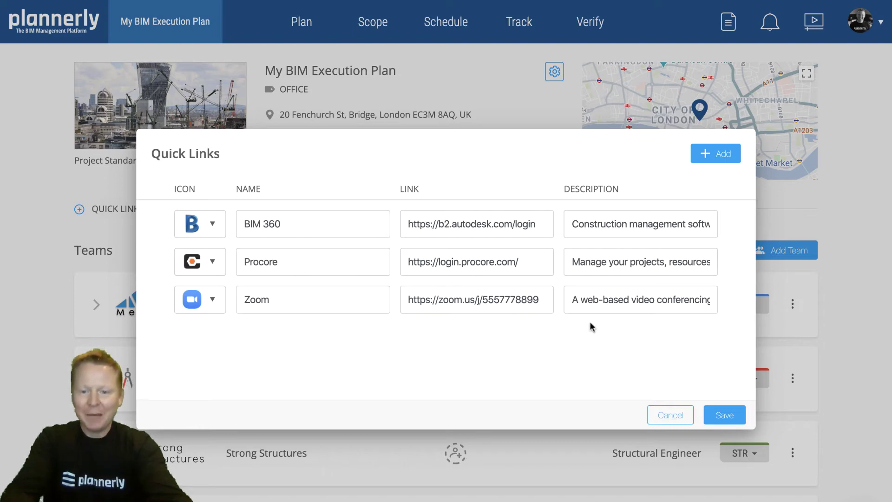
# - Replace the Zoom description with the pasted meeting ID and dial-in numbers, and save the links
pyautogui.click(586, 300)
pyautogui.tripleClick(587, 299)
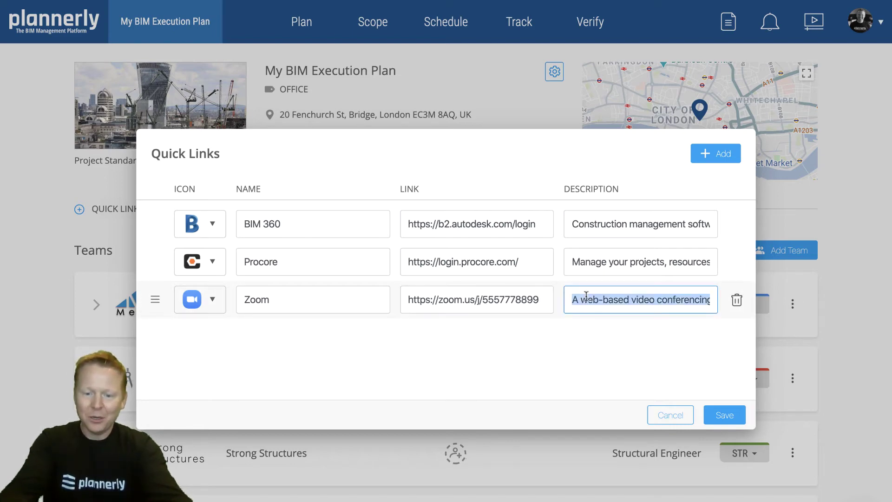
pyautogui.press('BackSpace')
pyautogui.hotkey('ctrl', 'v')
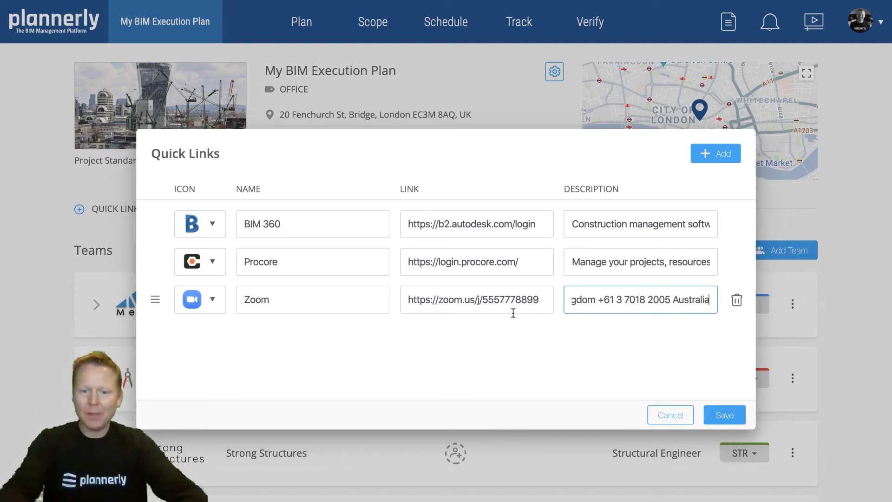
pyautogui.click(724, 414)
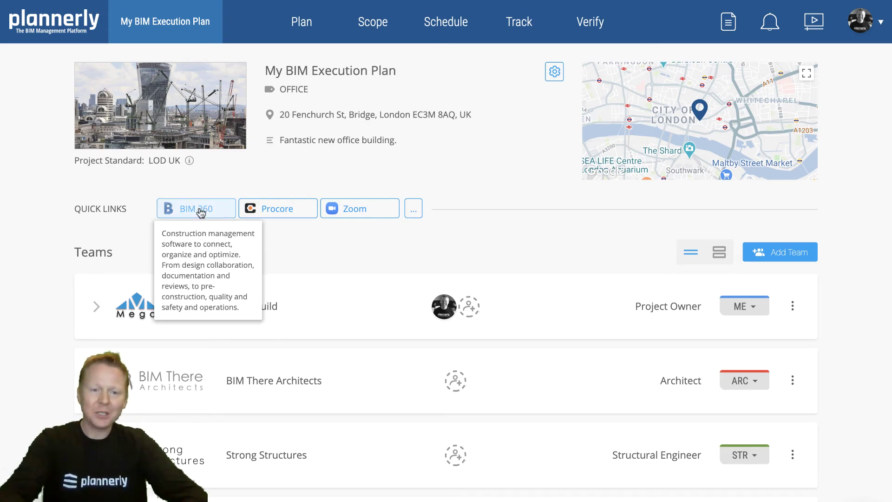
# - Launch the Zoom meeting from the Zoom button in the project's Quick Links row
pyautogui.click(373, 211)
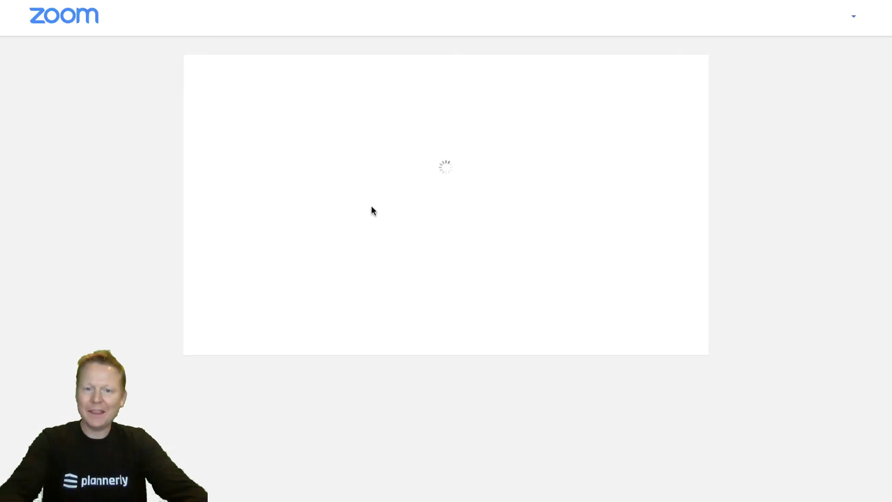